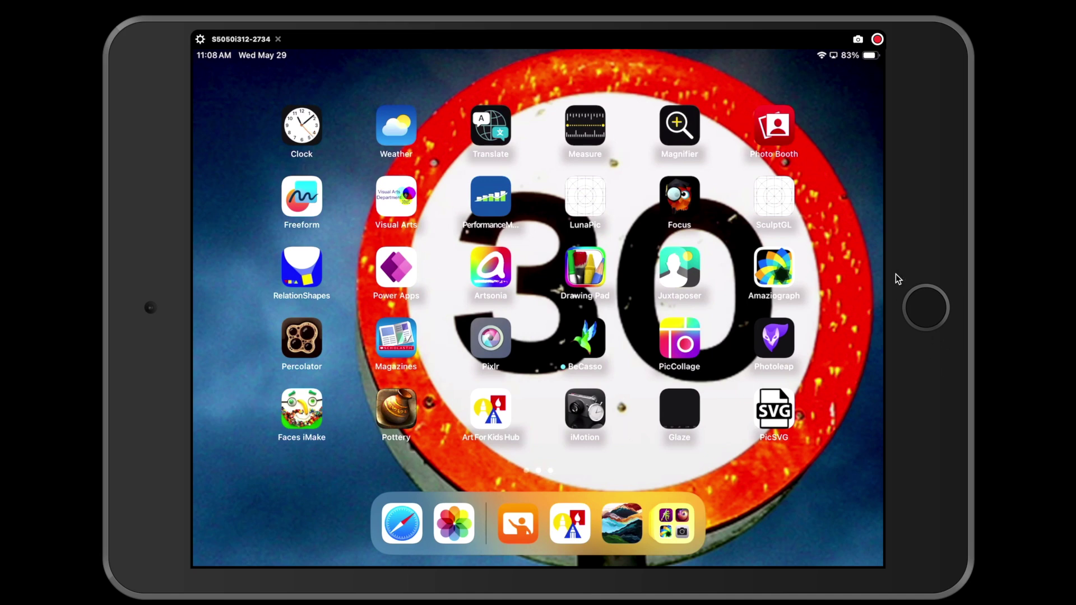
Switch to Amaziograph, create a new Mandala canvas and choose the hard-edged round brush shape.
click(772, 261)
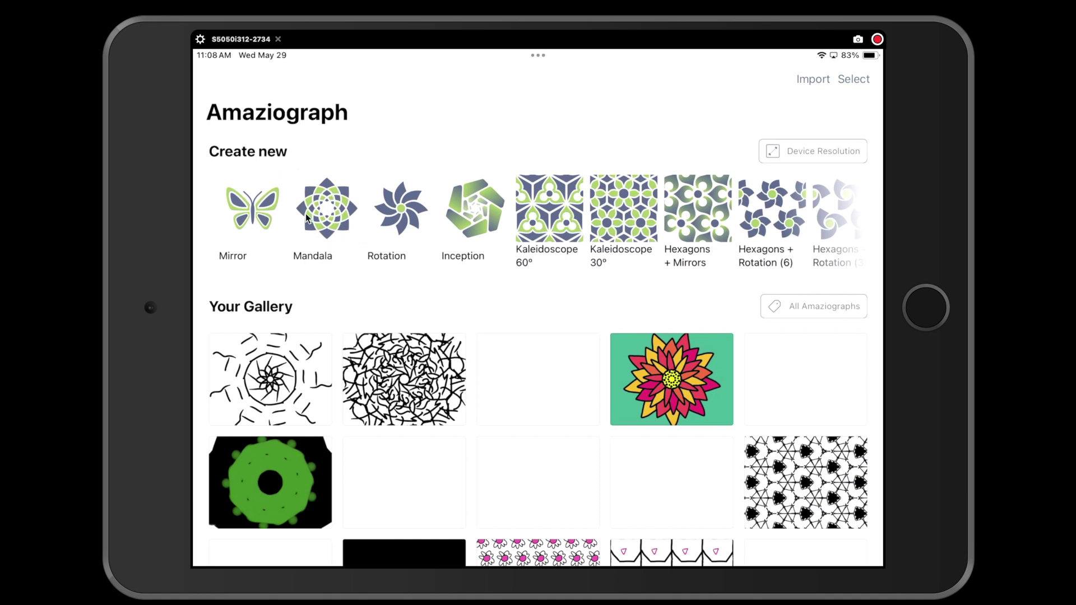
click(333, 229)
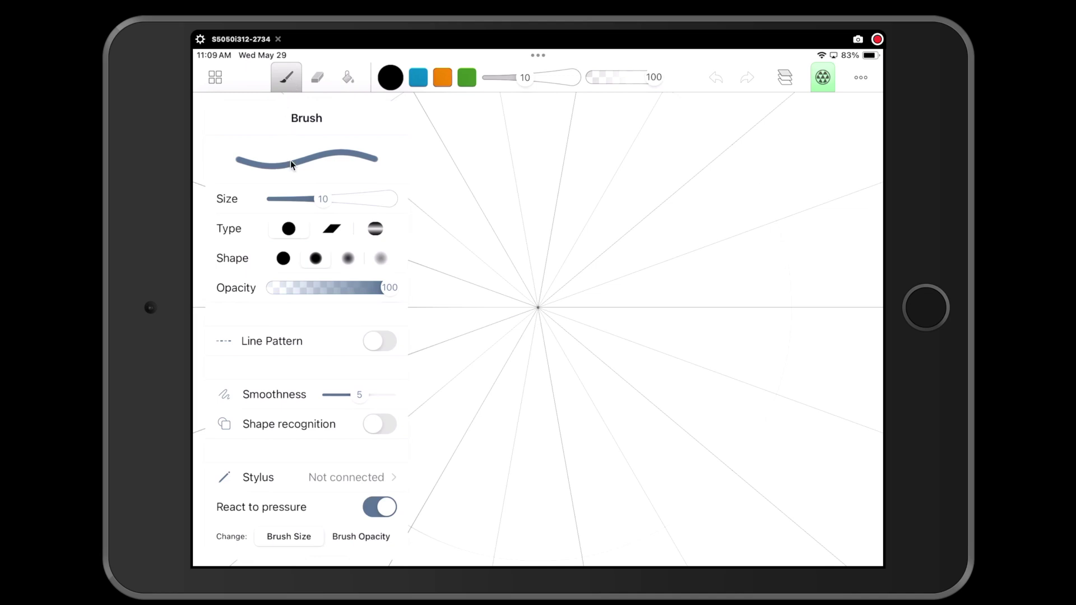
click(284, 259)
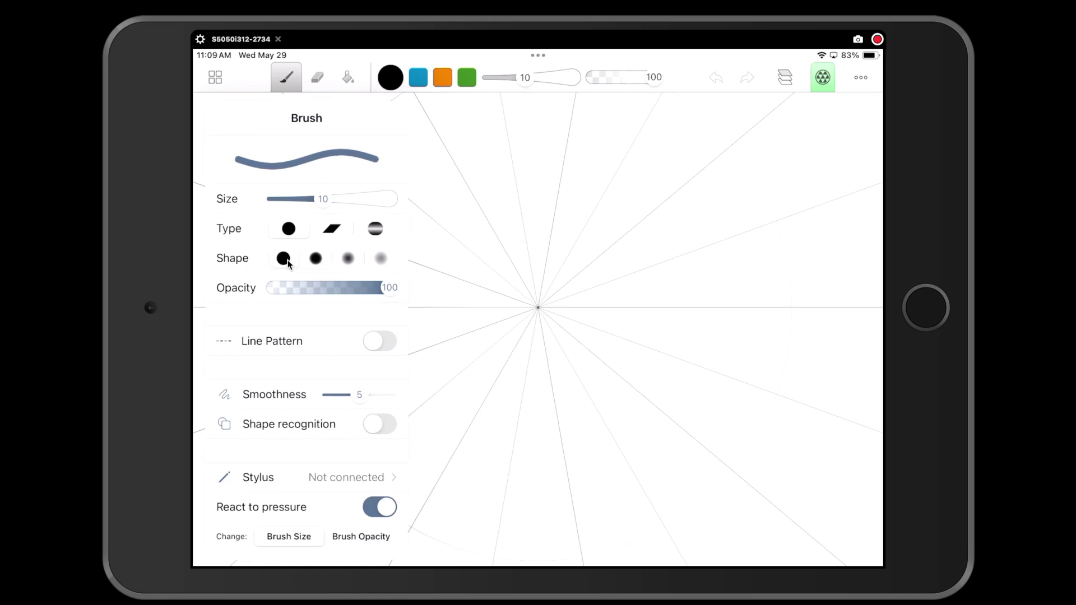
key(Escape)
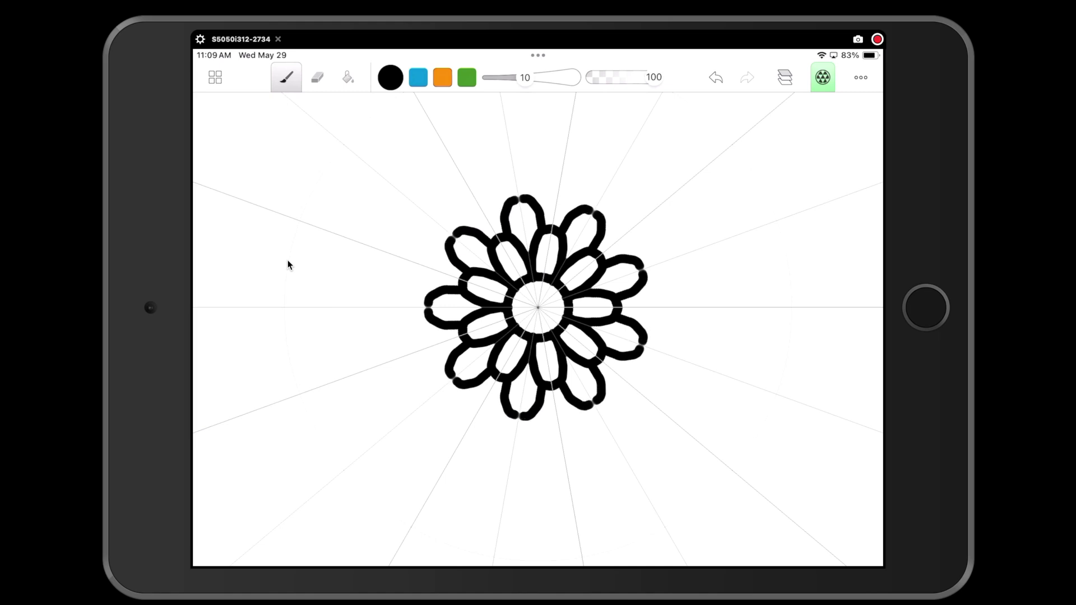
Draw connected rings of petals outward from the mandala's center with the black size 10 brush, finishing with curled outer edges.
mouse_move(531, 206)
mouse_down()
mouse_move(535, 182)
mouse_move(560, 167)
mouse_move(585, 199)
mouse_up()
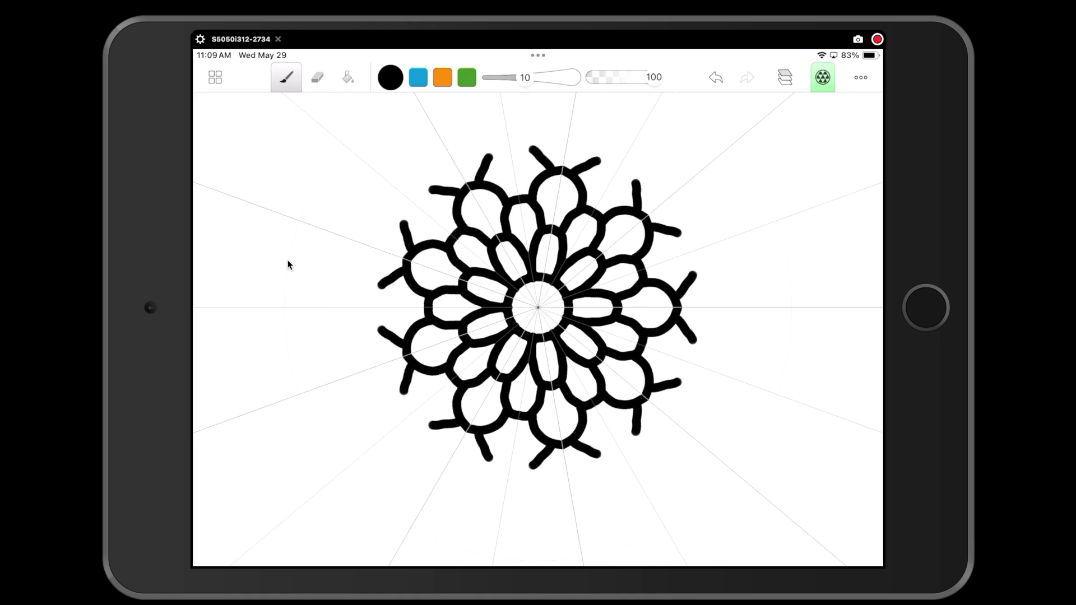
mouse_move(532, 148)
mouse_down()
mouse_move(539, 131)
mouse_move(569, 124)
mouse_move(601, 150)
mouse_up()
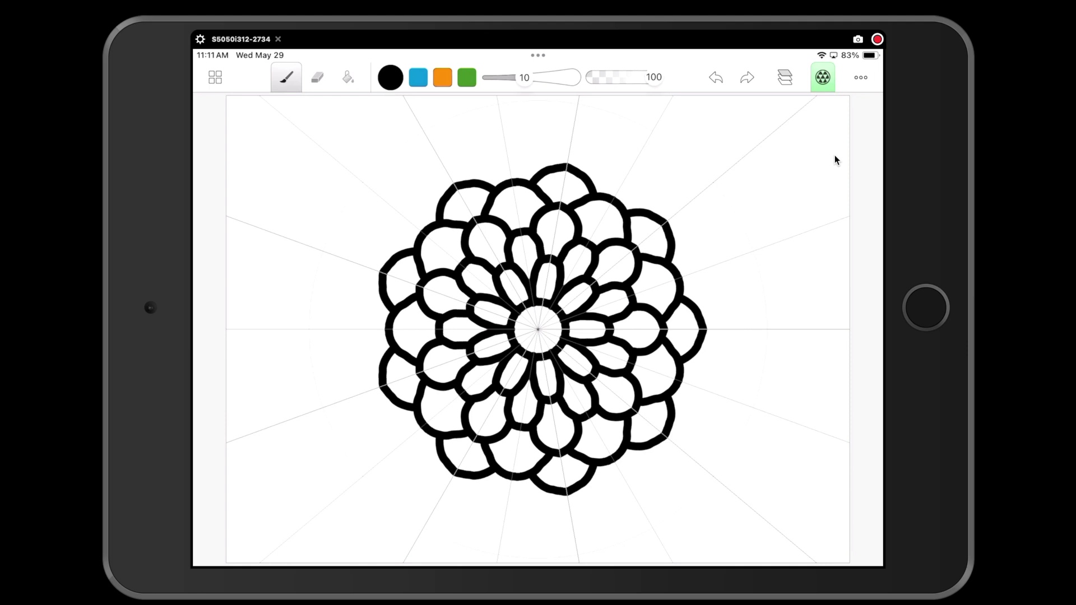
mouse_move(480, 178)
mouse_down()
mouse_move(488, 154)
mouse_move(507, 144)
mouse_move(540, 166)
mouse_up()
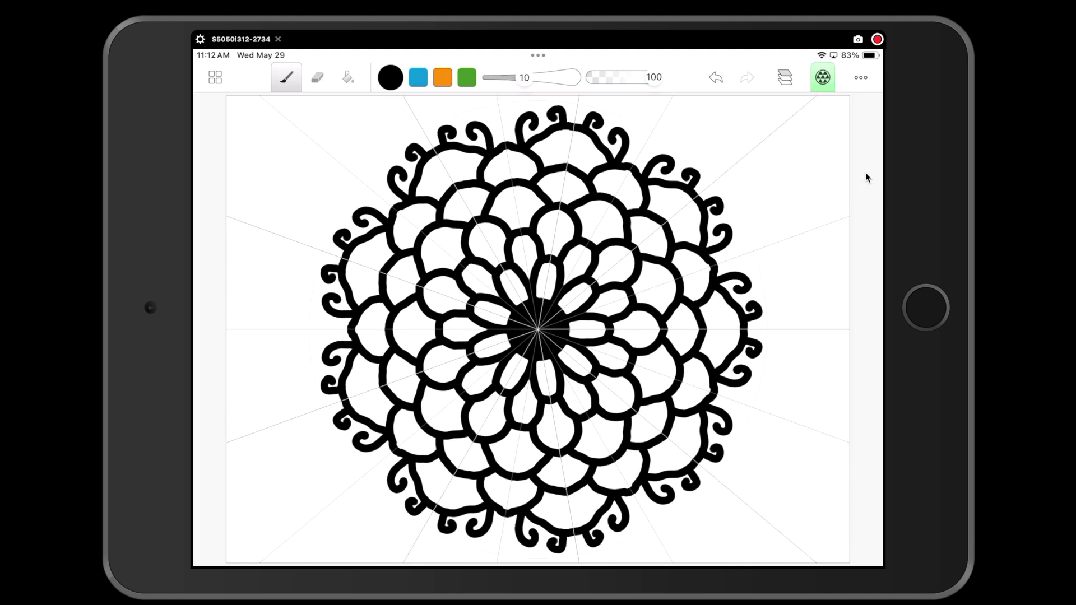
Share the mandala as an image without transparency or grid, and save it to the photo library.
click(860, 78)
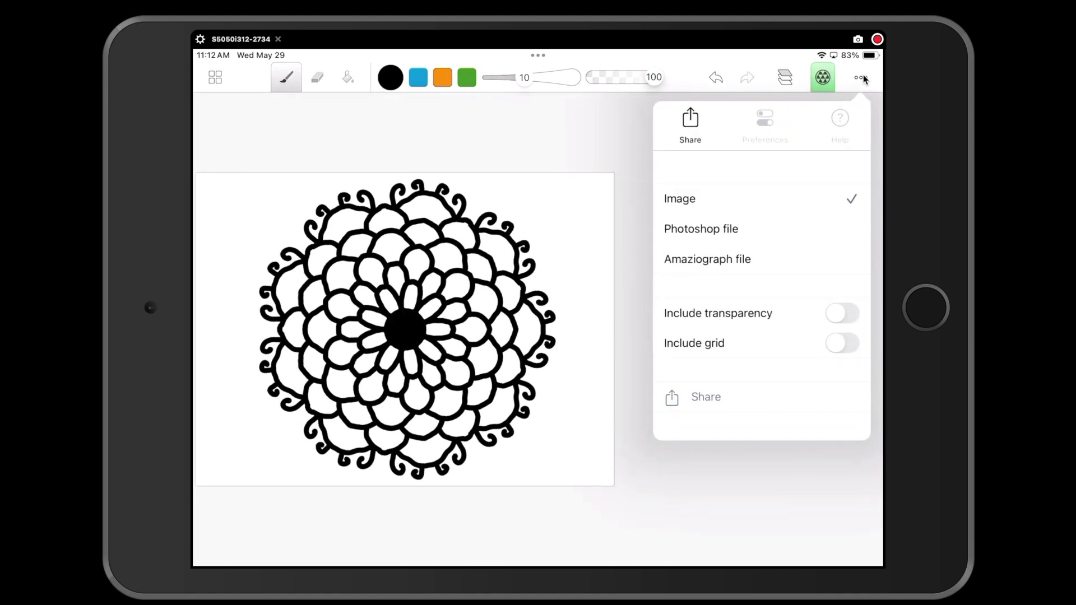
click(714, 399)
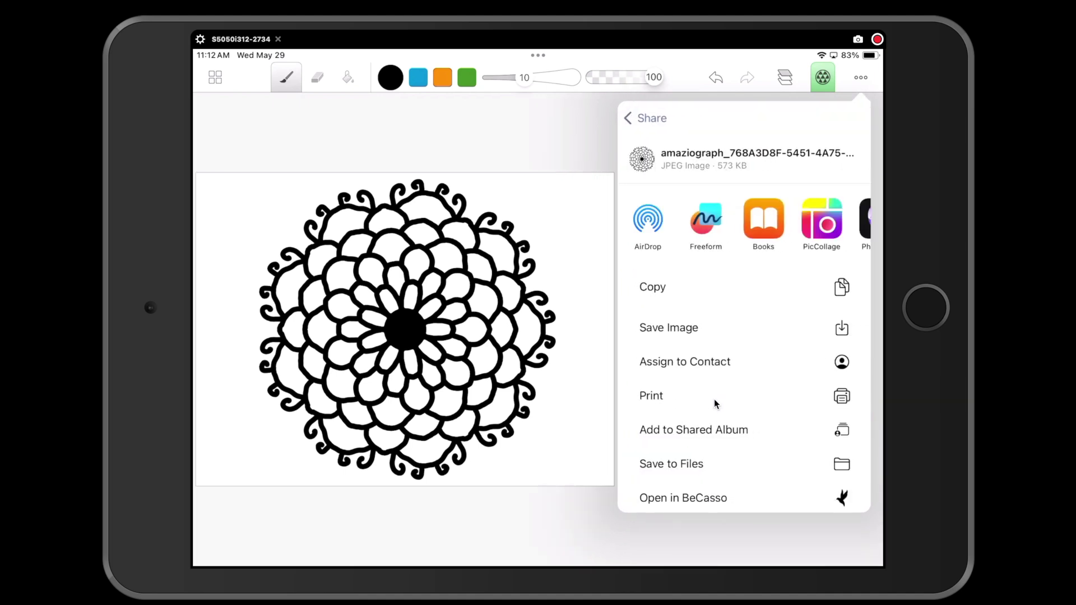
click(697, 328)
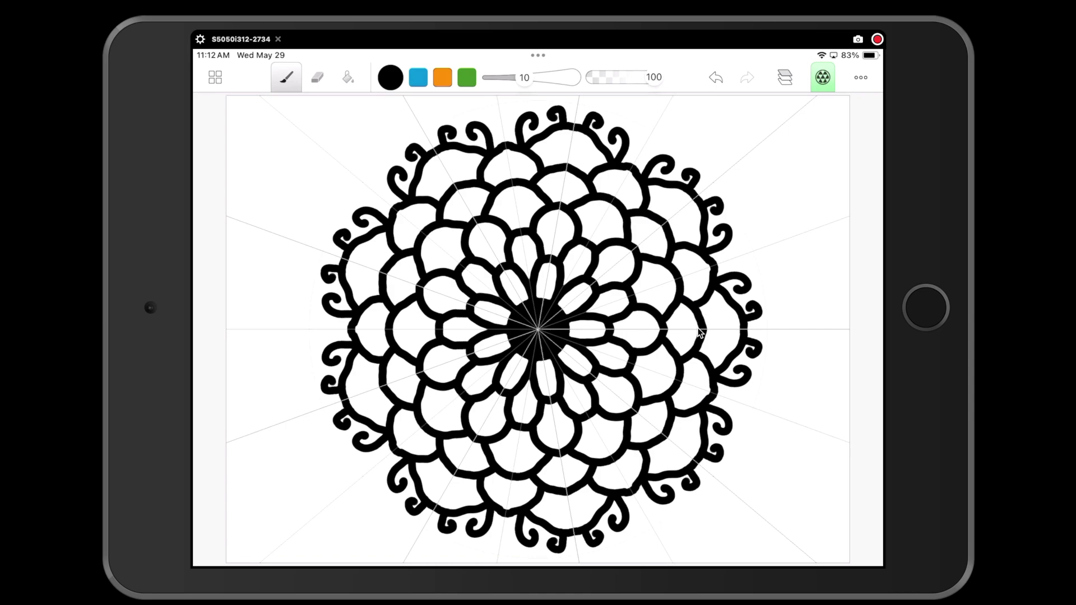
Switch to ImageConverter and dismiss the free trial offer.
key(super+h)
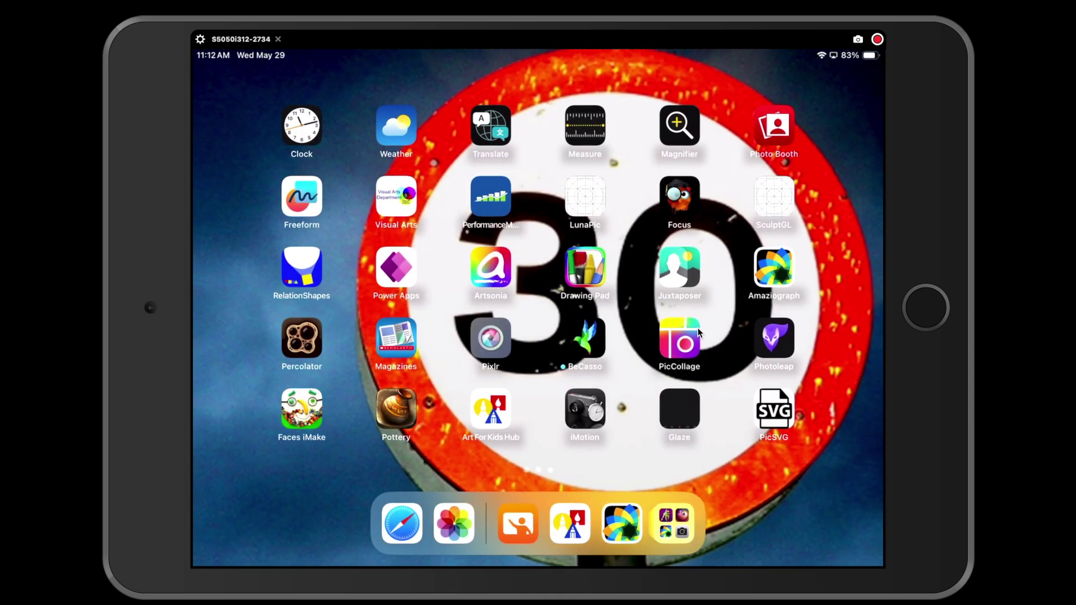
key(super+h)
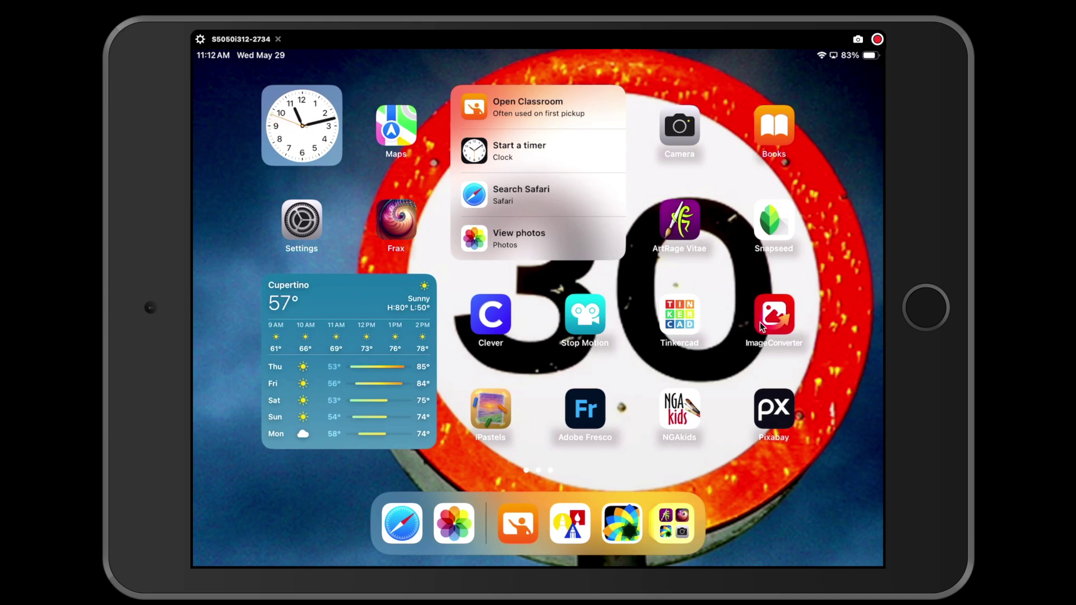
click(777, 327)
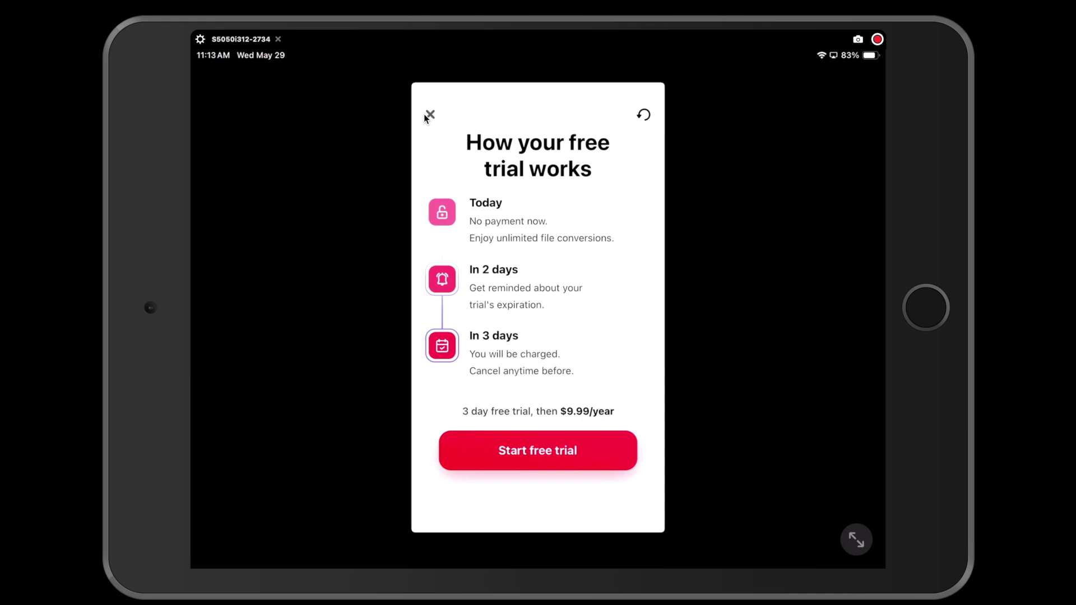
click(428, 115)
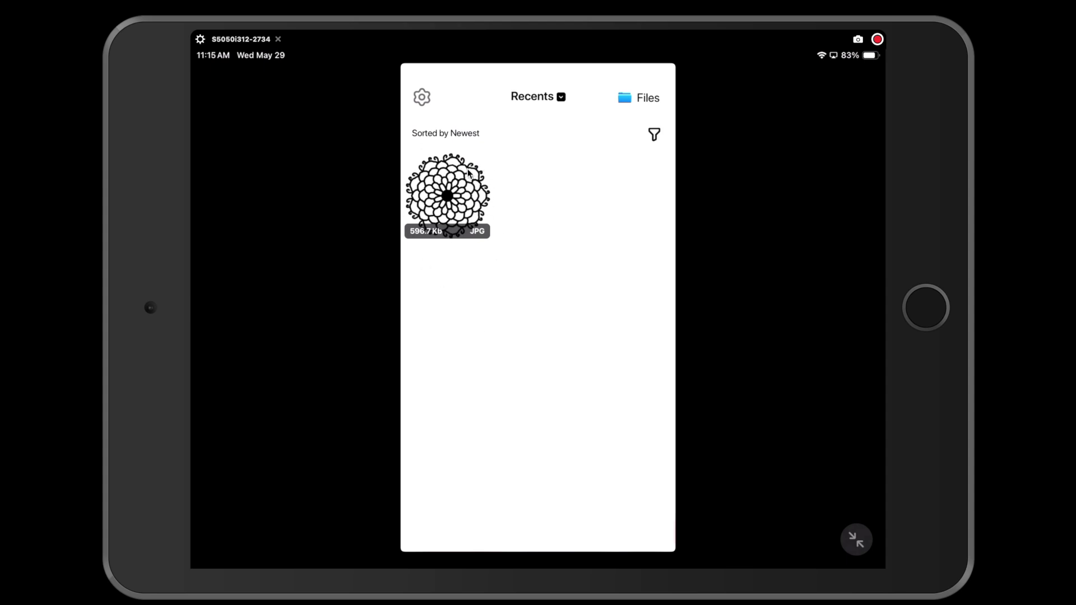
Select the mandala JPG from the recent images and convert it to SVG.
click(429, 207)
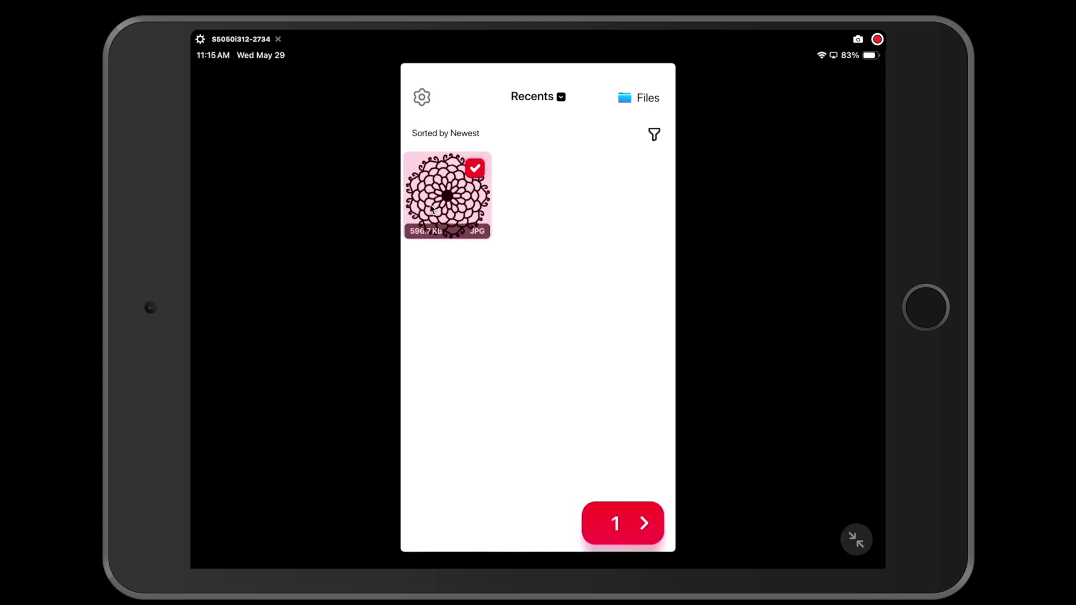
click(642, 526)
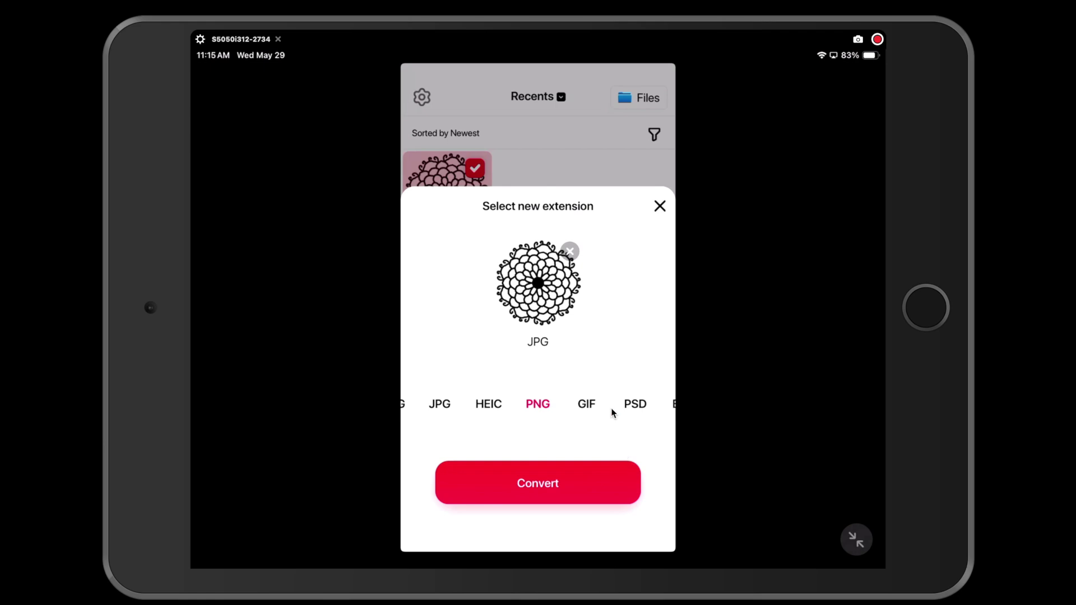
scroll(610, 413, right, 5)
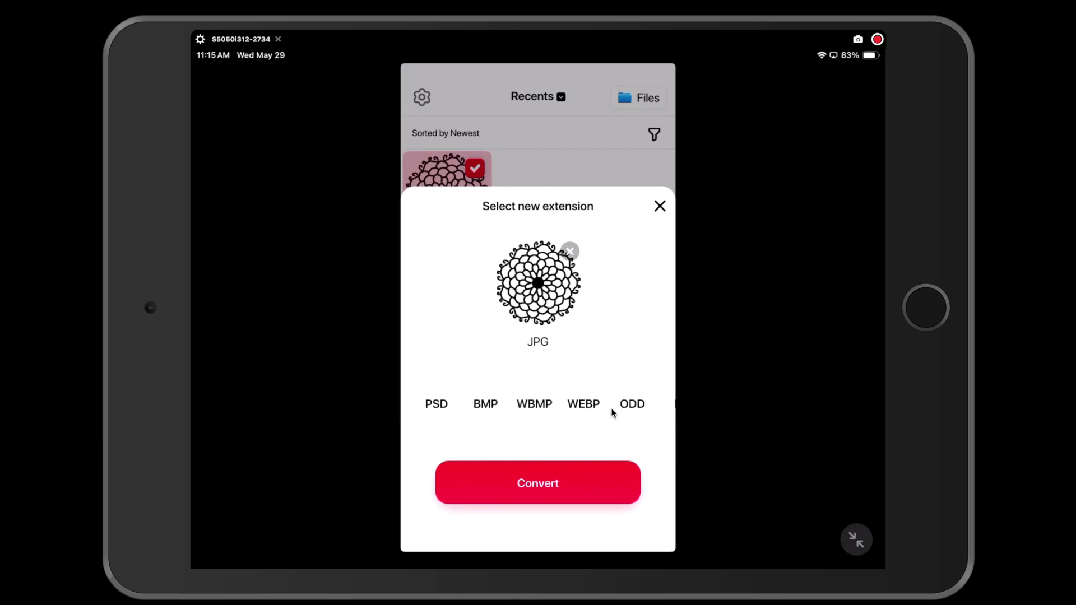
scroll(611, 413, right, 5)
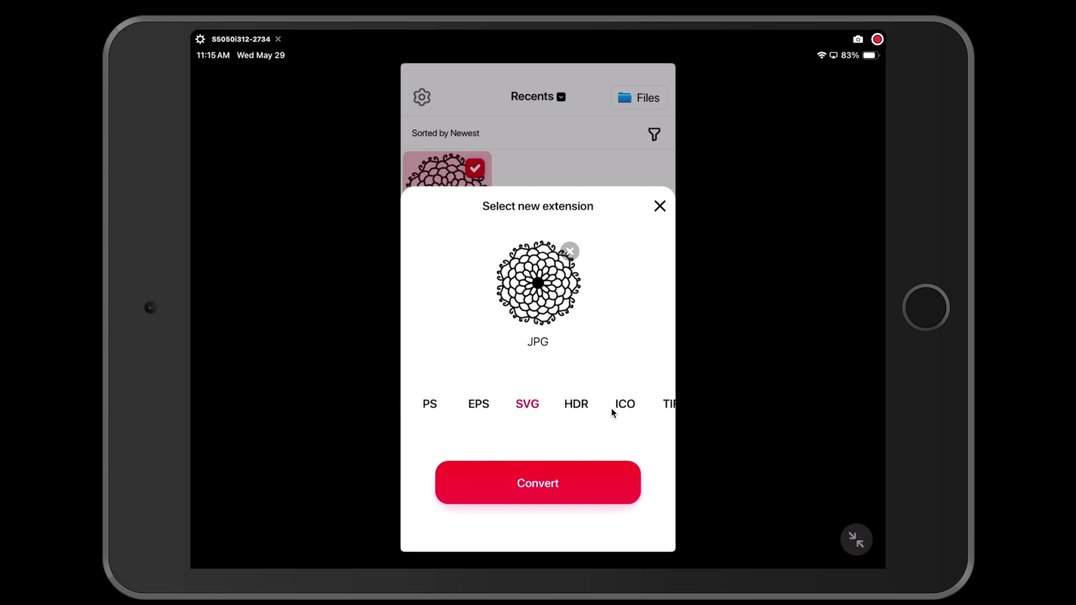
click(538, 495)
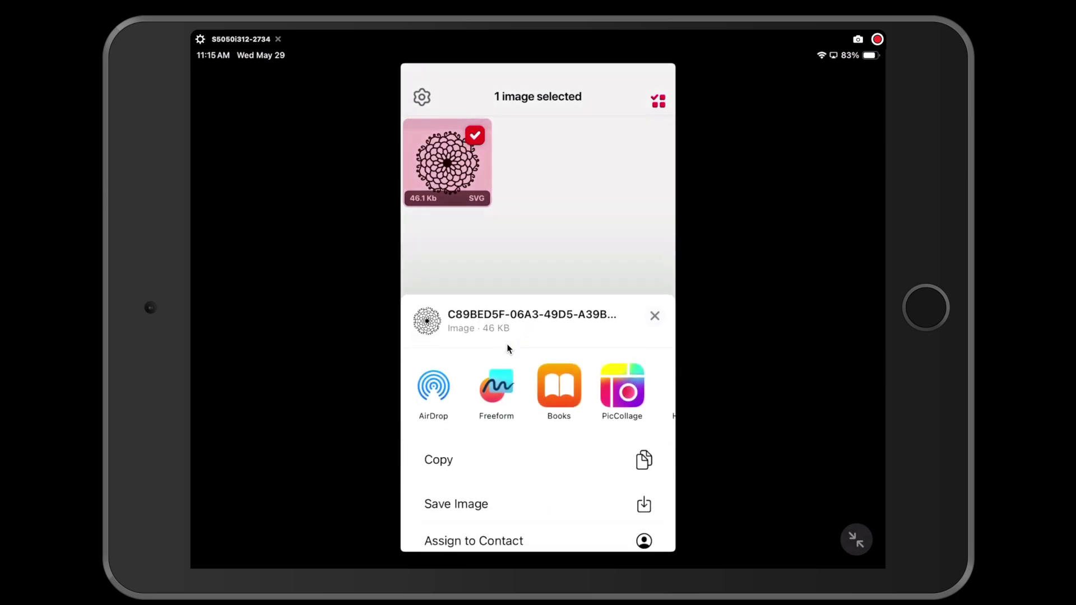
Save the converted mandala SVG to Files in the On My iPad location.
scroll(507, 346, down, 5)
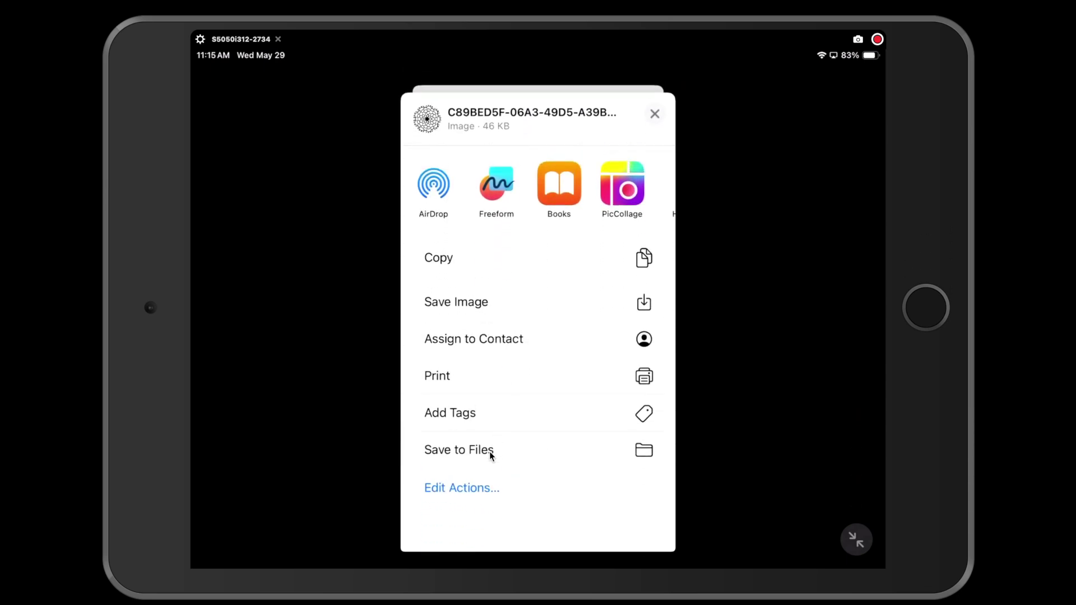
click(489, 451)
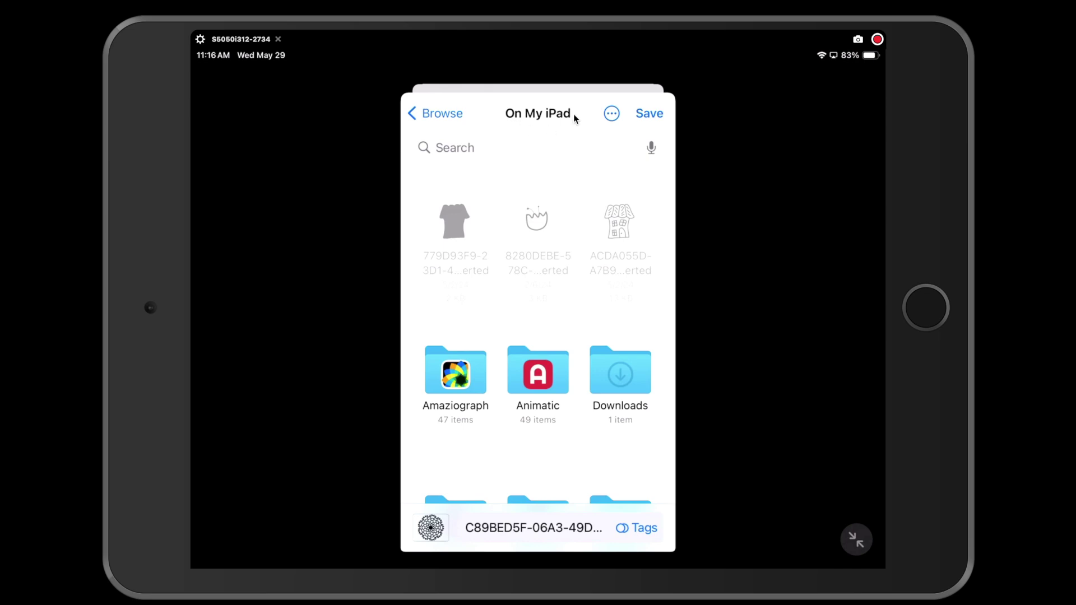
click(647, 111)
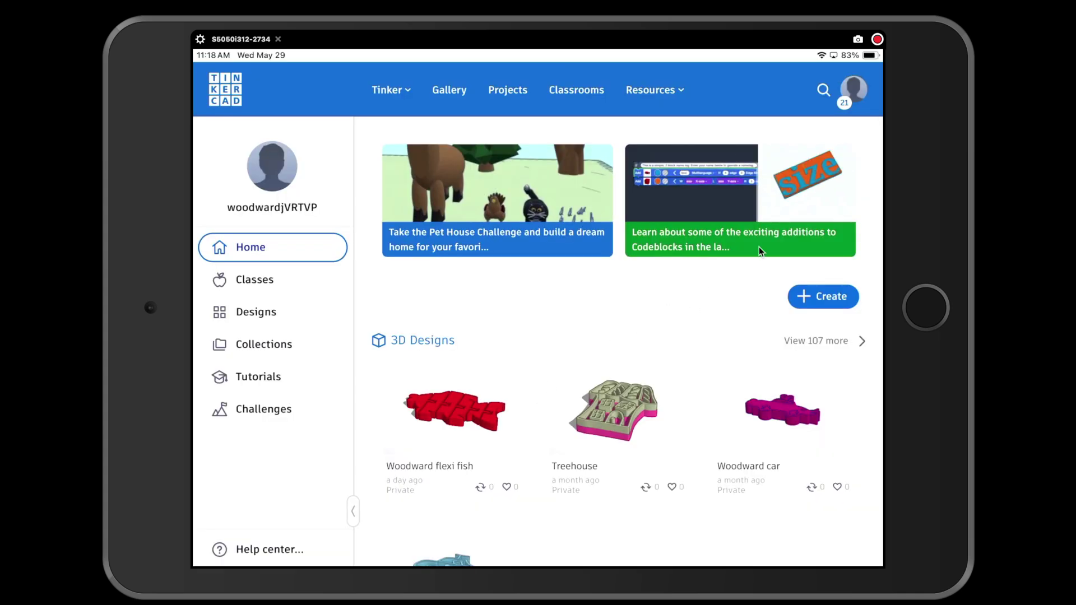
Create a new 3D design in Tinkercad and choose the converted mandala SVG from On My iPad as the import file.
click(834, 297)
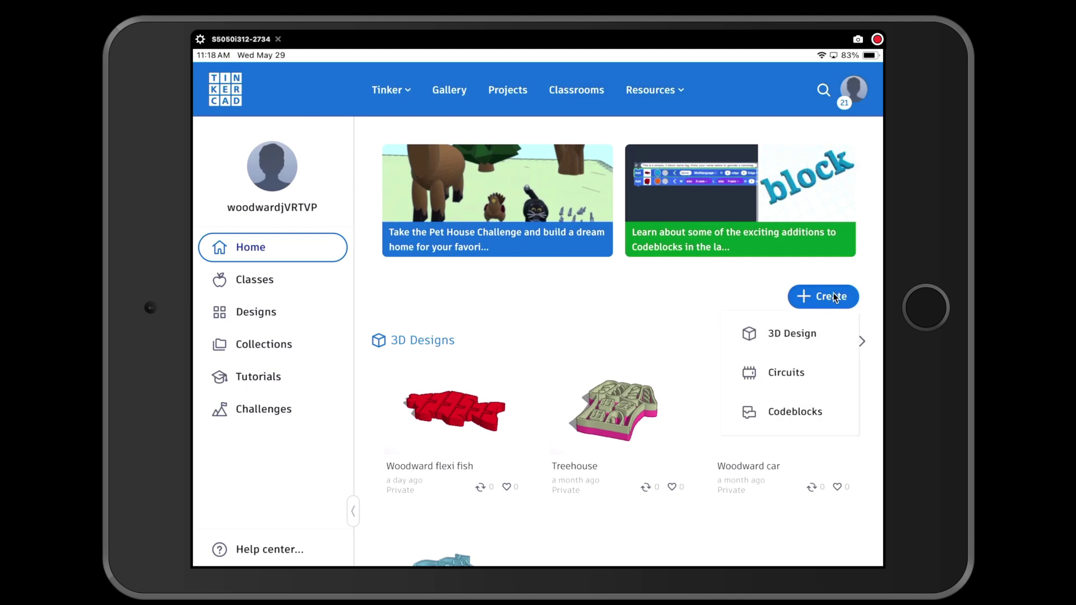
click(791, 341)
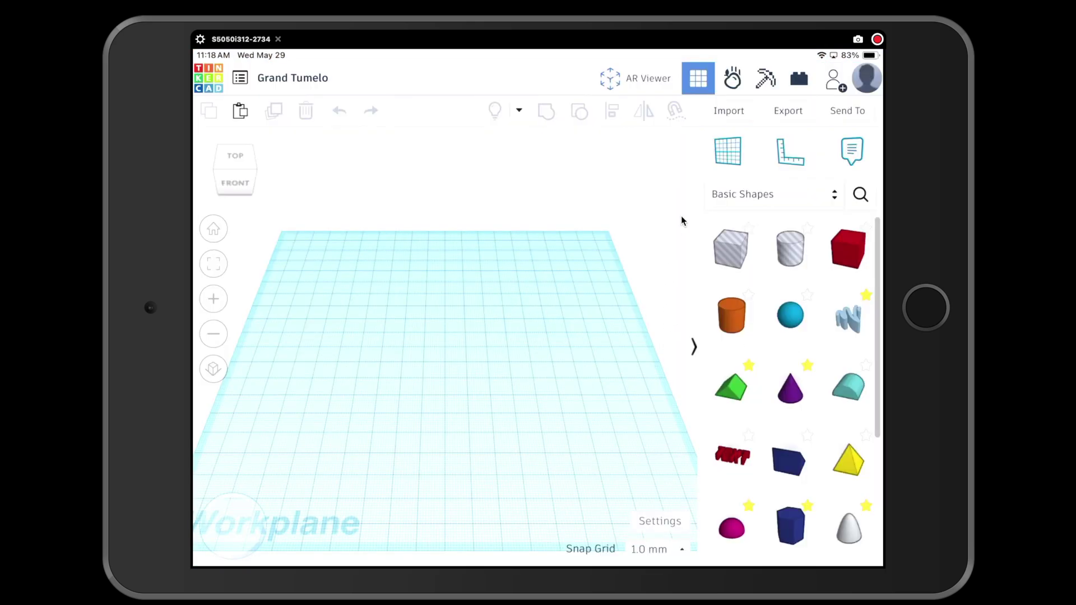
click(729, 112)
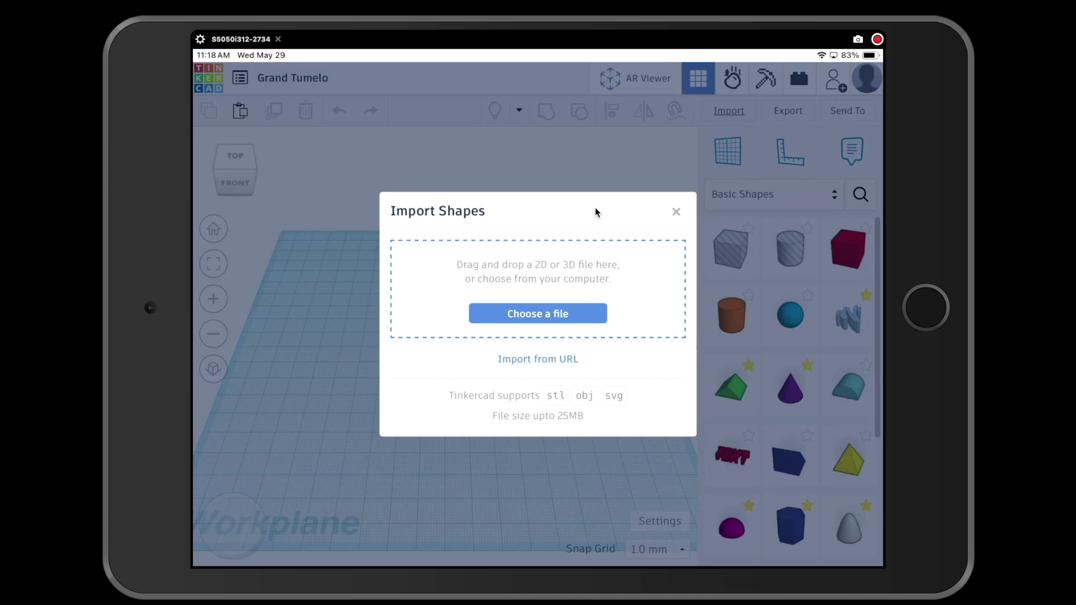
click(565, 317)
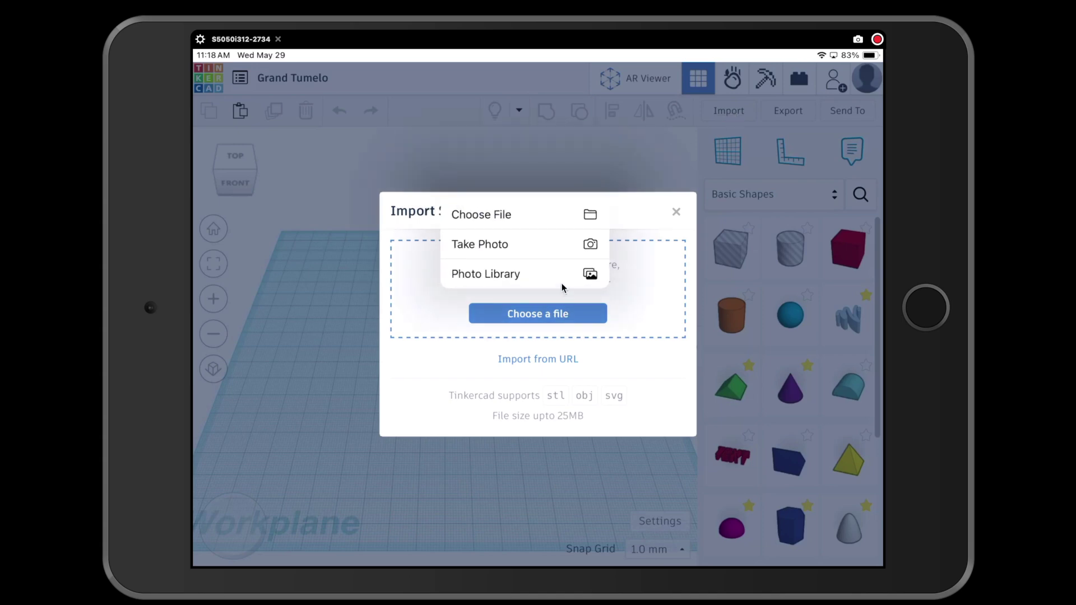
click(510, 219)
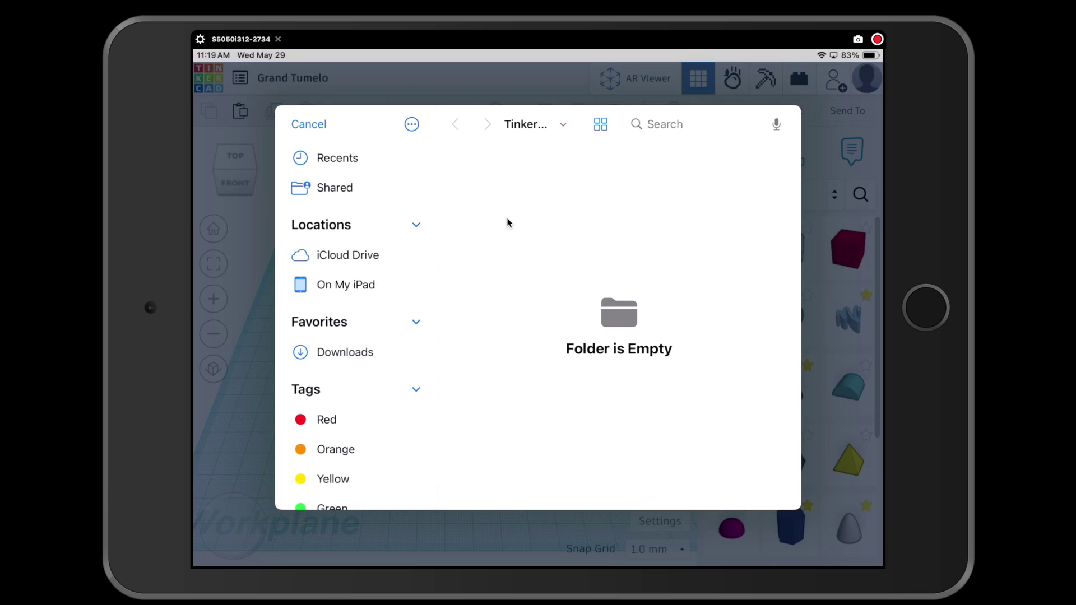
click(369, 287)
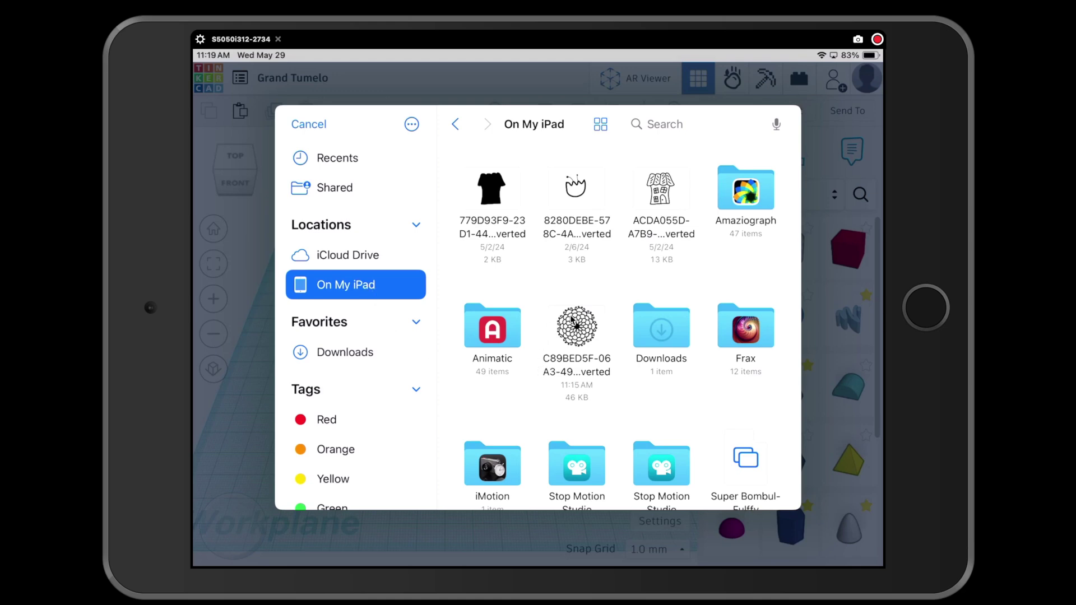
click(589, 348)
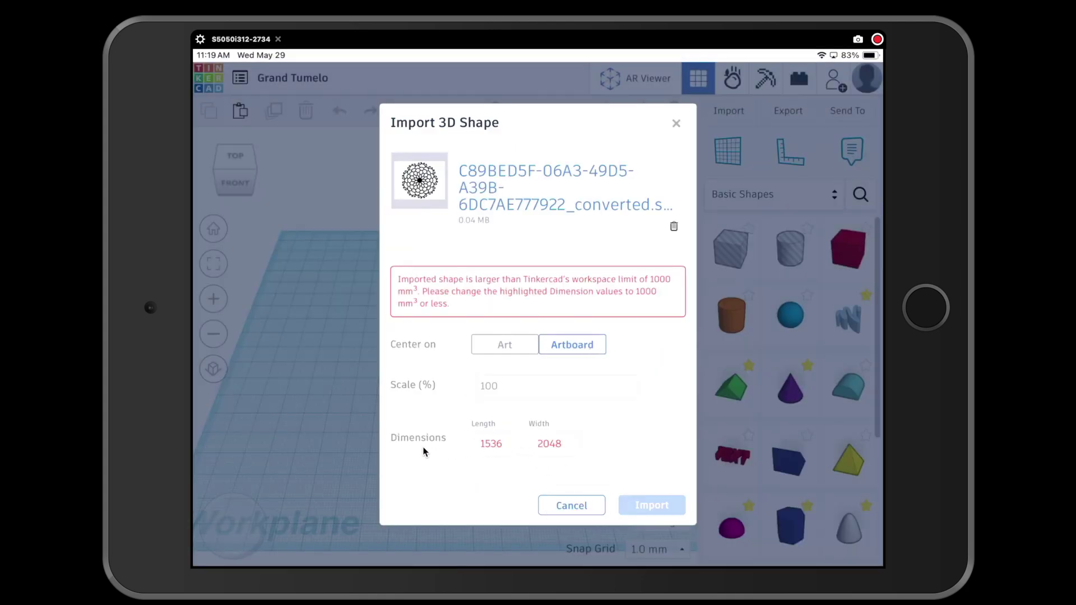
Set the mandala's import width to 100 and import it centered on the artboard.
click(554, 444)
key(BackSpace)
key(BackSpace)
key(BackSpace)
key(BackSpace)
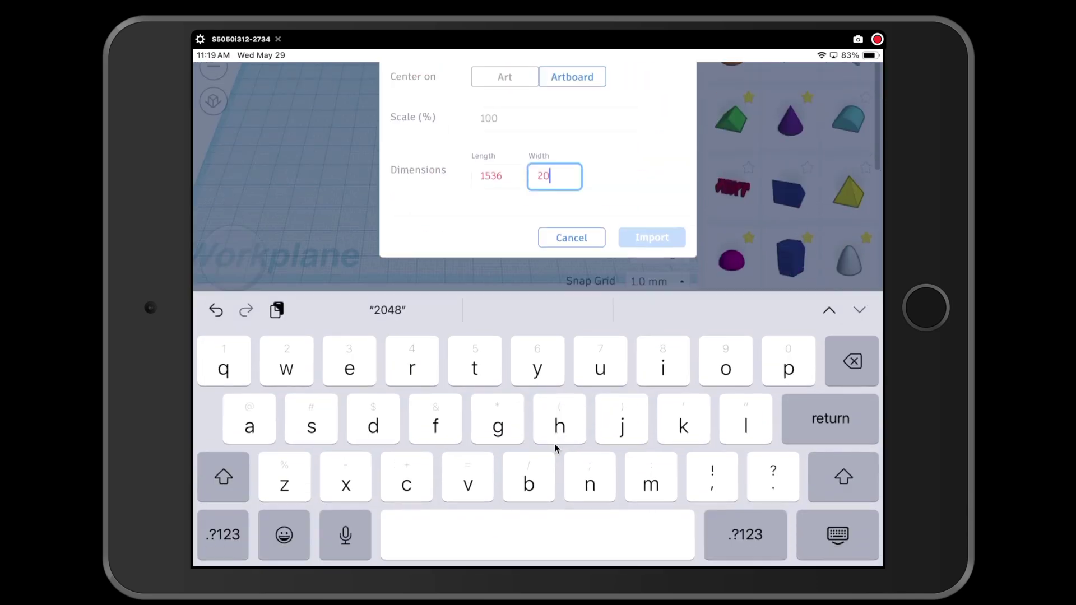
text(1)
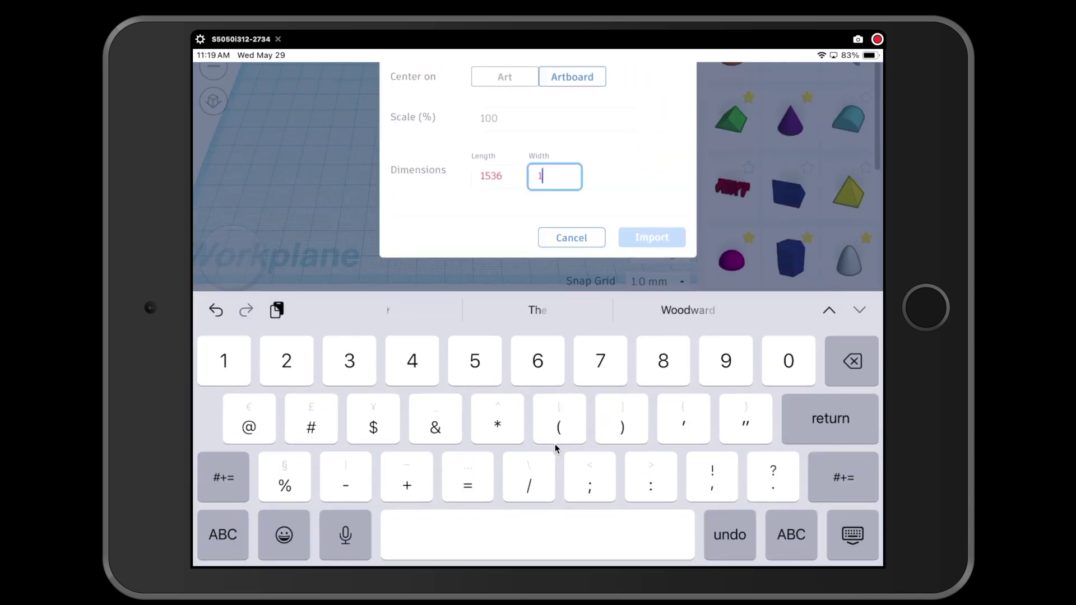
text(00)
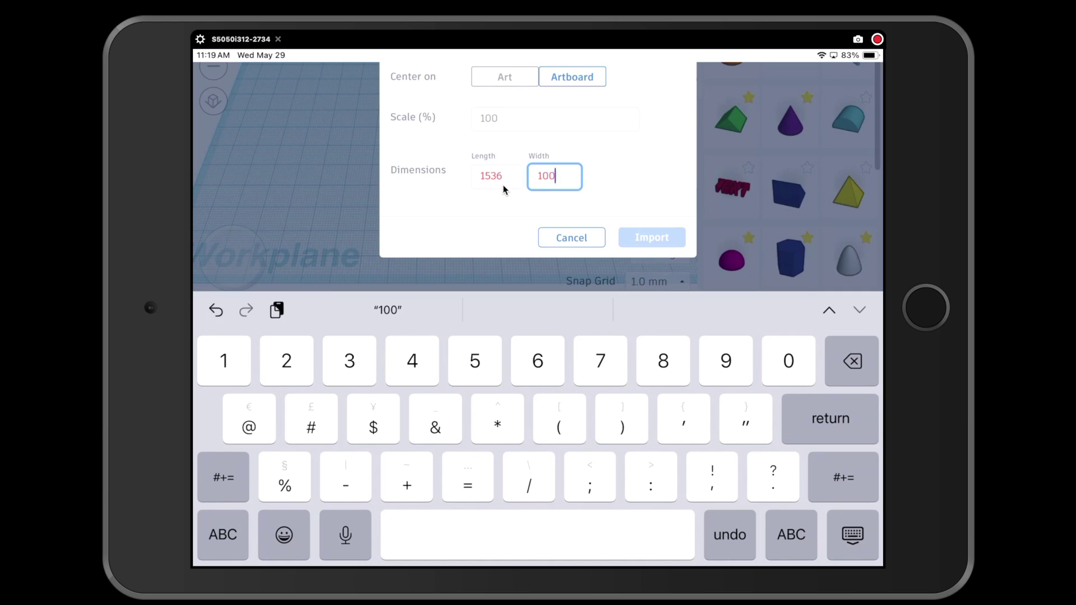
key(Return)
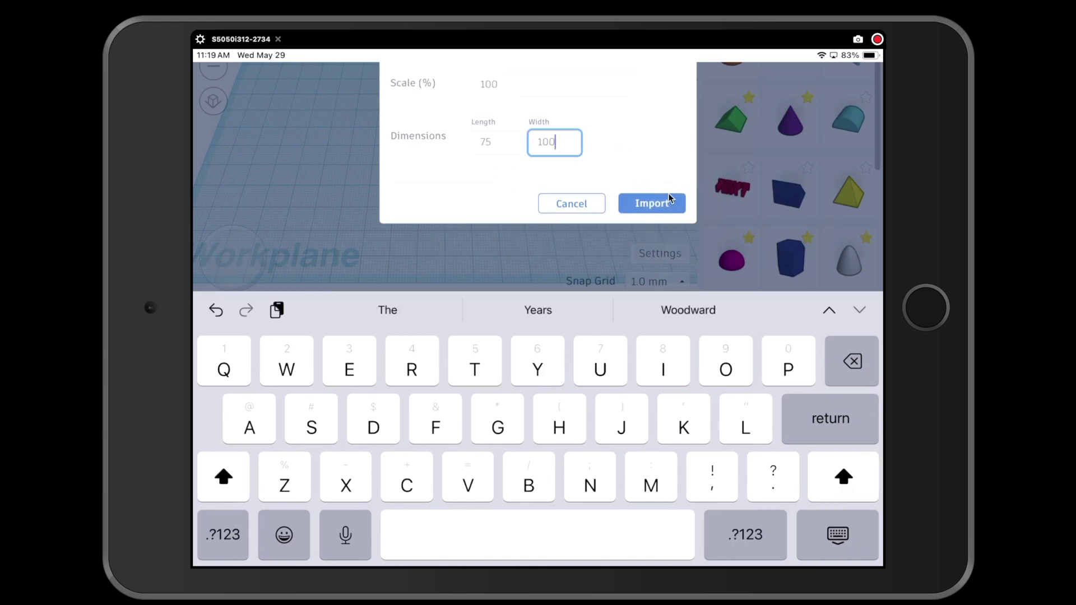
click(638, 202)
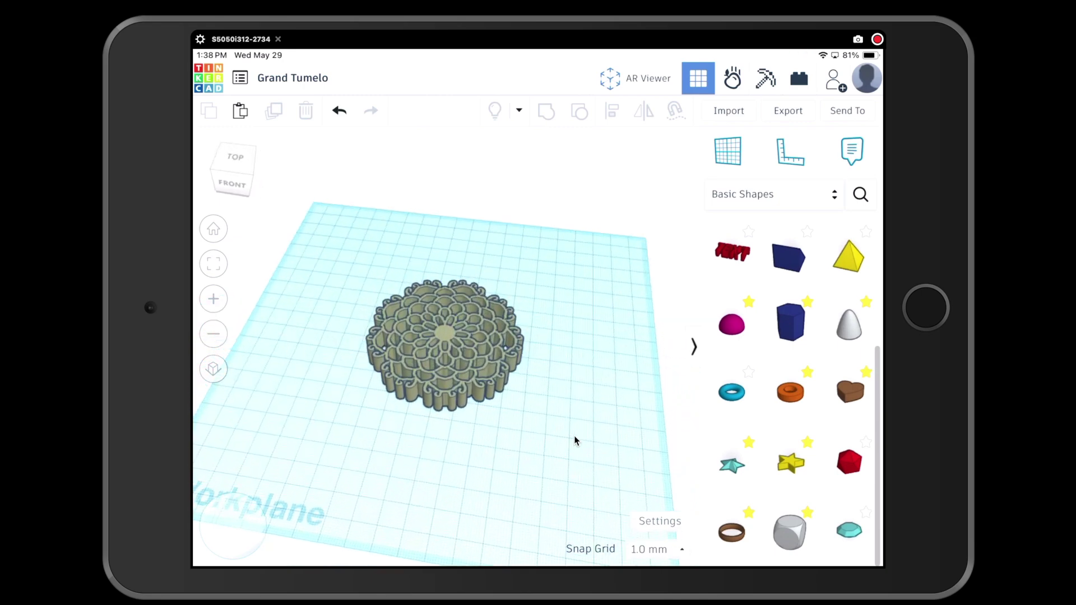
Add a tube at the mandala's front edge and shrink its footprint to roughly half its original width.
click(445, 345)
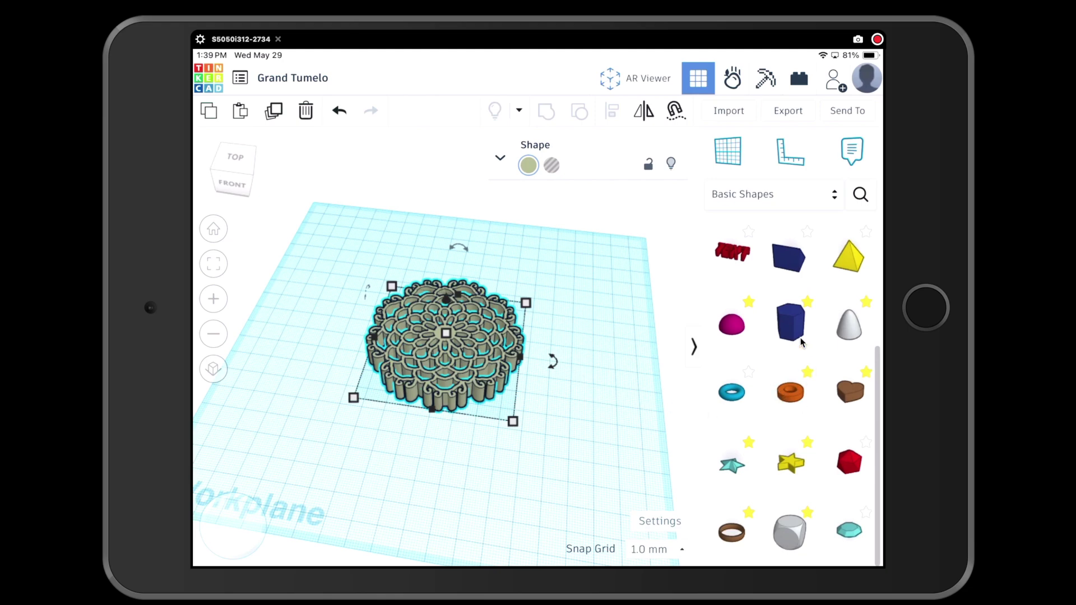
click(780, 394)
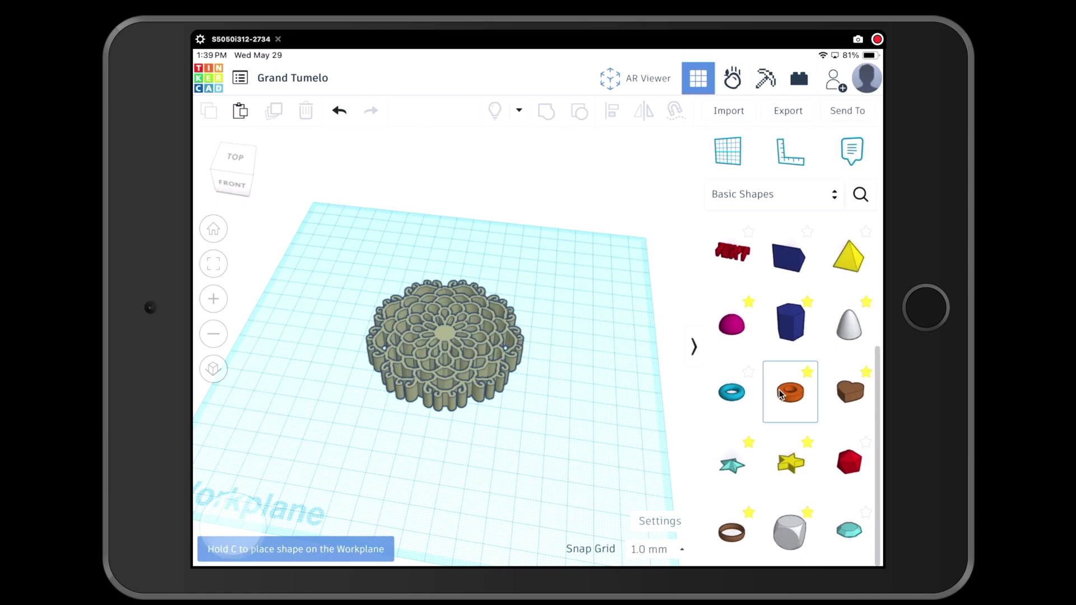
click(780, 394)
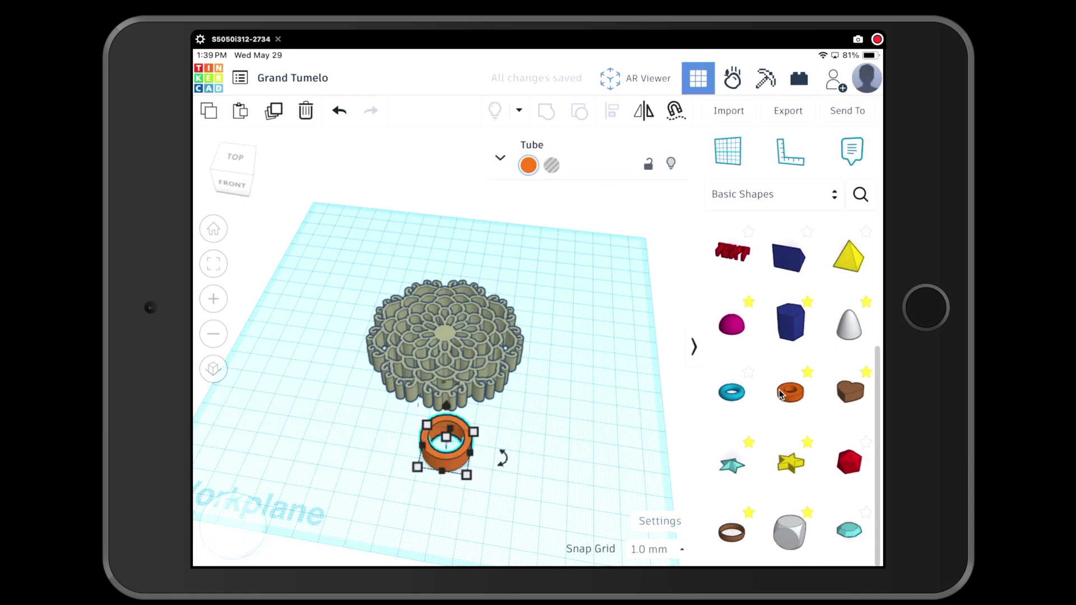
drag(446, 457, 445, 435)
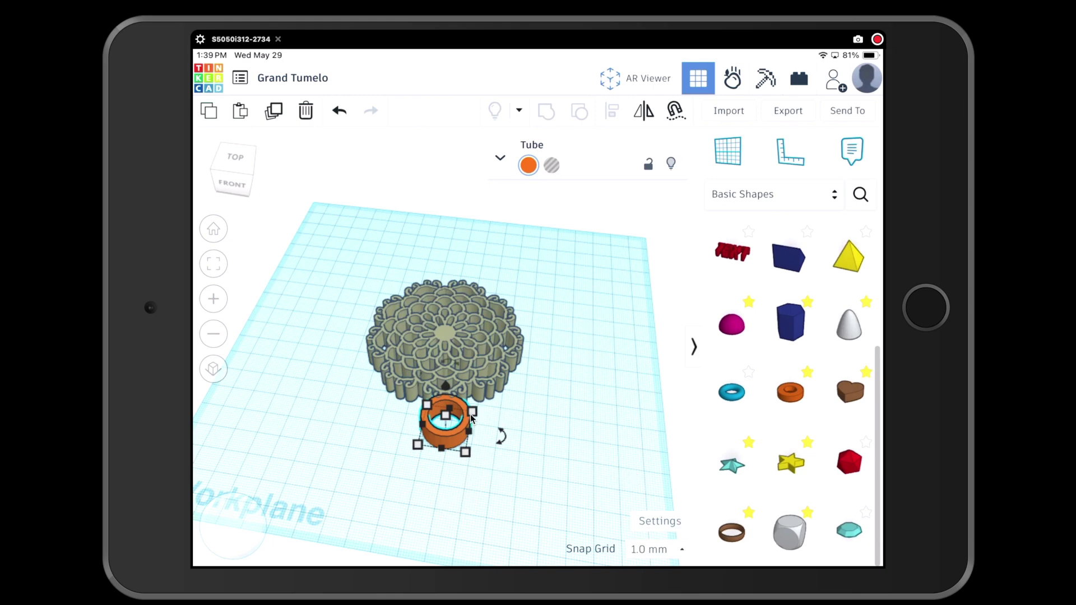
drag(465, 452, 445, 414)
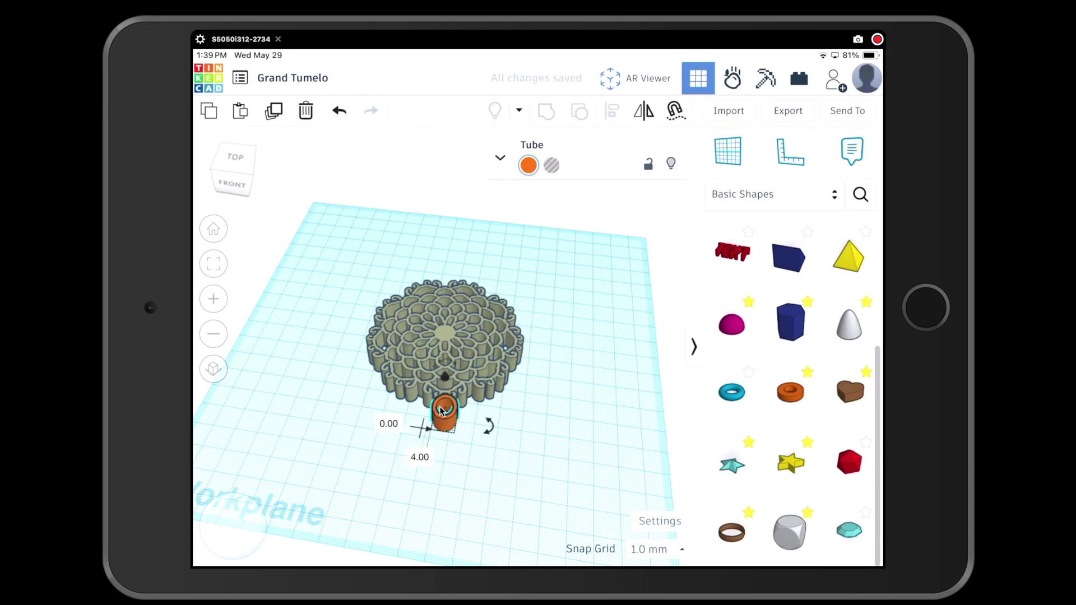
Nudge the tube so it overlaps the mandala's edge and resize its footprint to 9 by 10 mm.
click(213, 263)
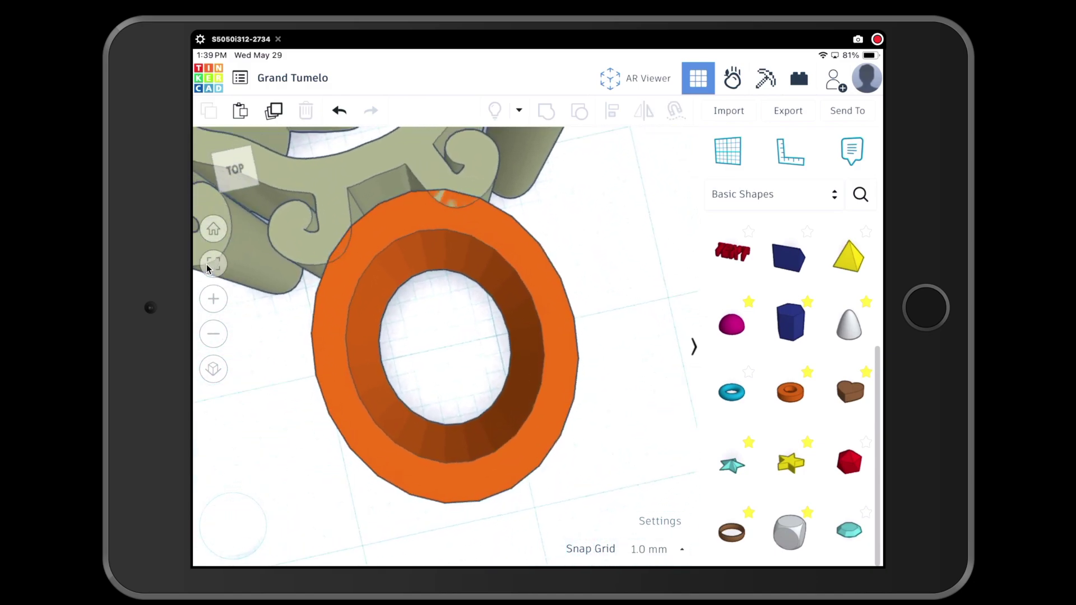
click(330, 364)
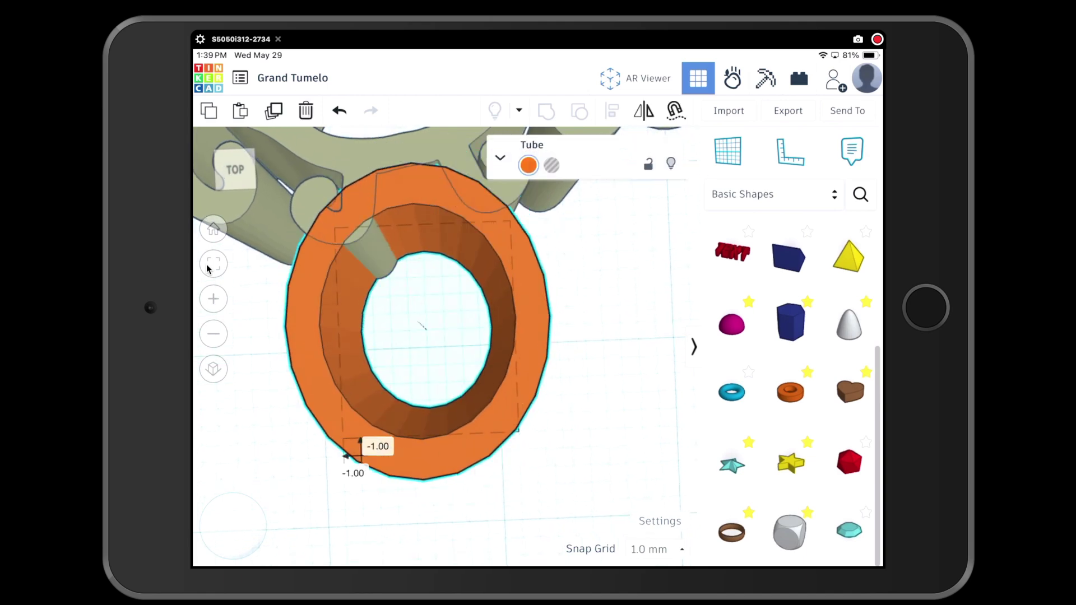
drag(343, 439, 359, 403)
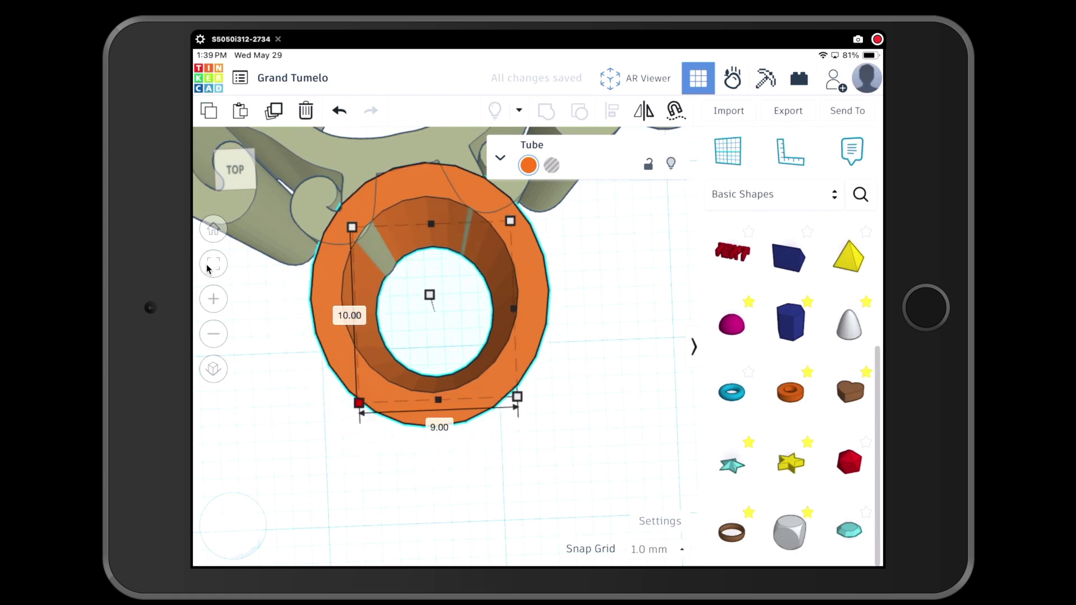
drag(527, 308, 526, 334)
mouse_move(431, 324)
mouse_down()
mouse_move(431, 303)
mouse_move(455, 302)
mouse_move(429, 303)
mouse_up()
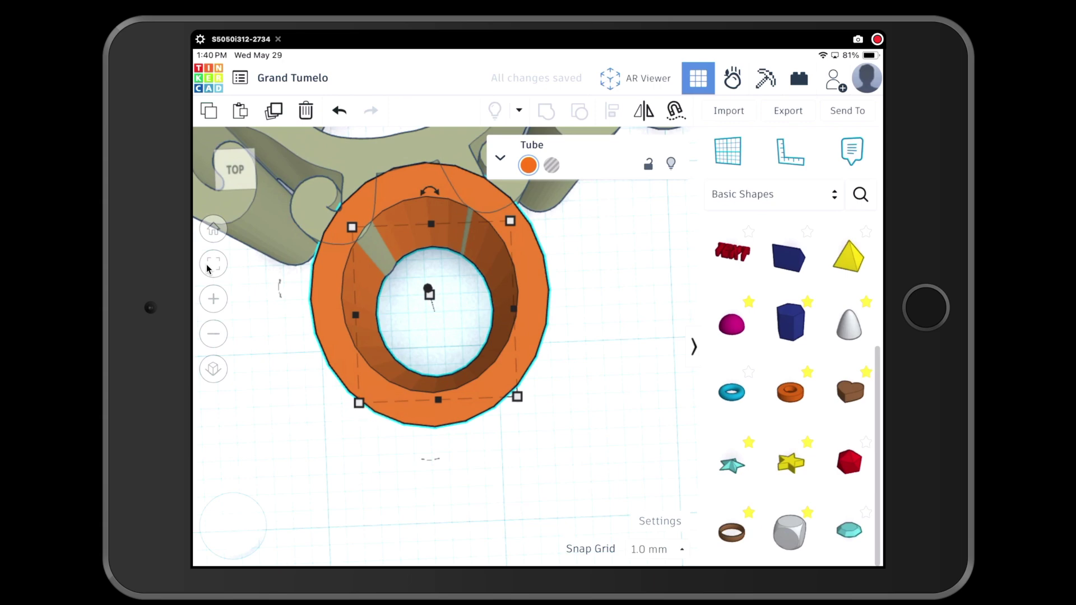
click(213, 229)
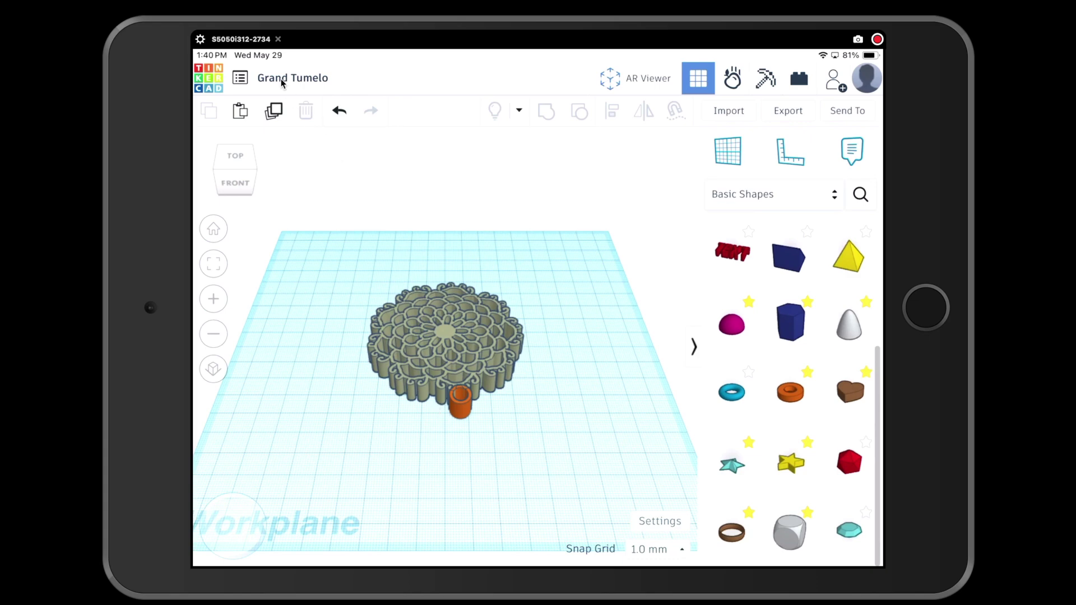
Rename the design with the owner's surname followed by "pendant" and return to the designs dashboard.
click(312, 77)
key(BackSpace)
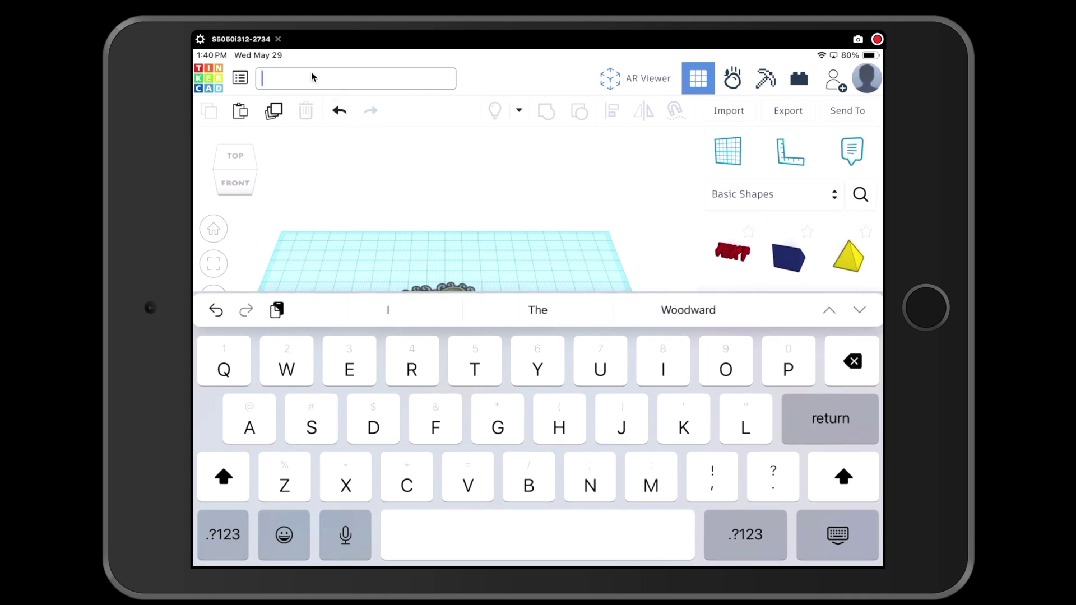
text(Wood)
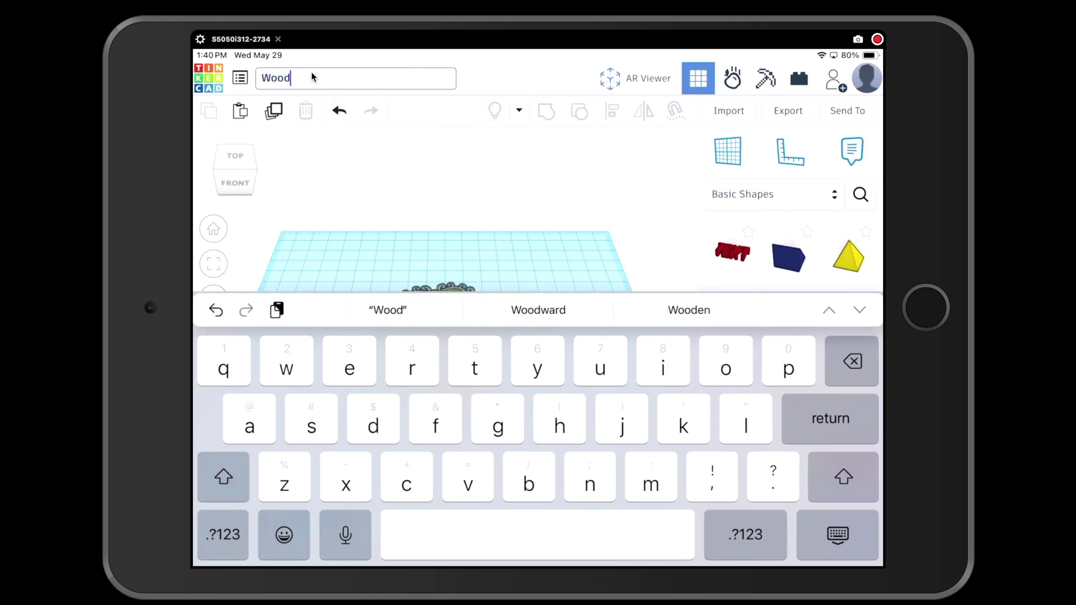
text(ward p)
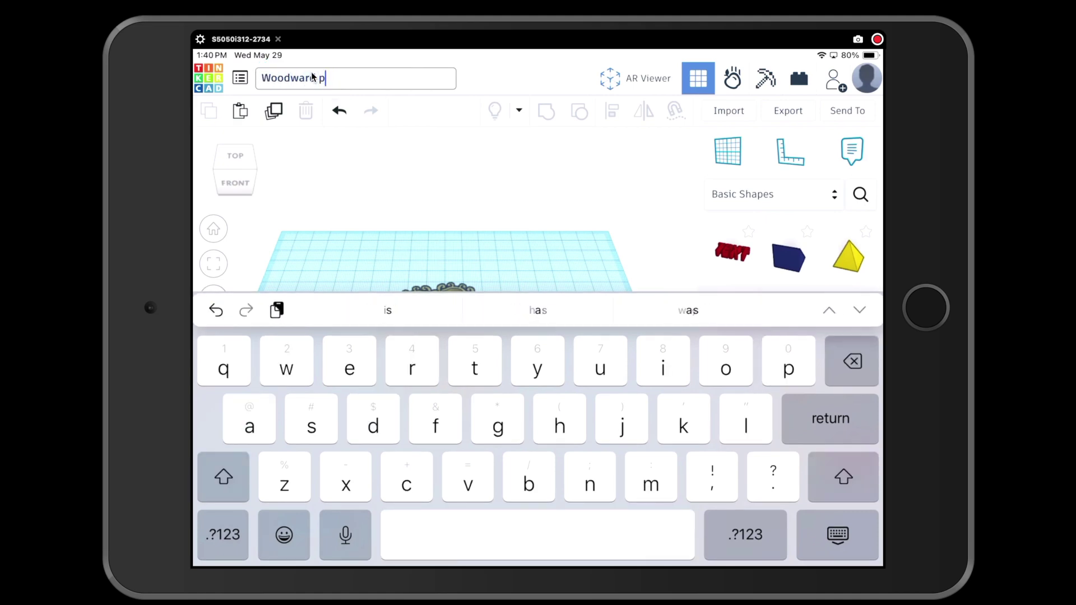
text(end)
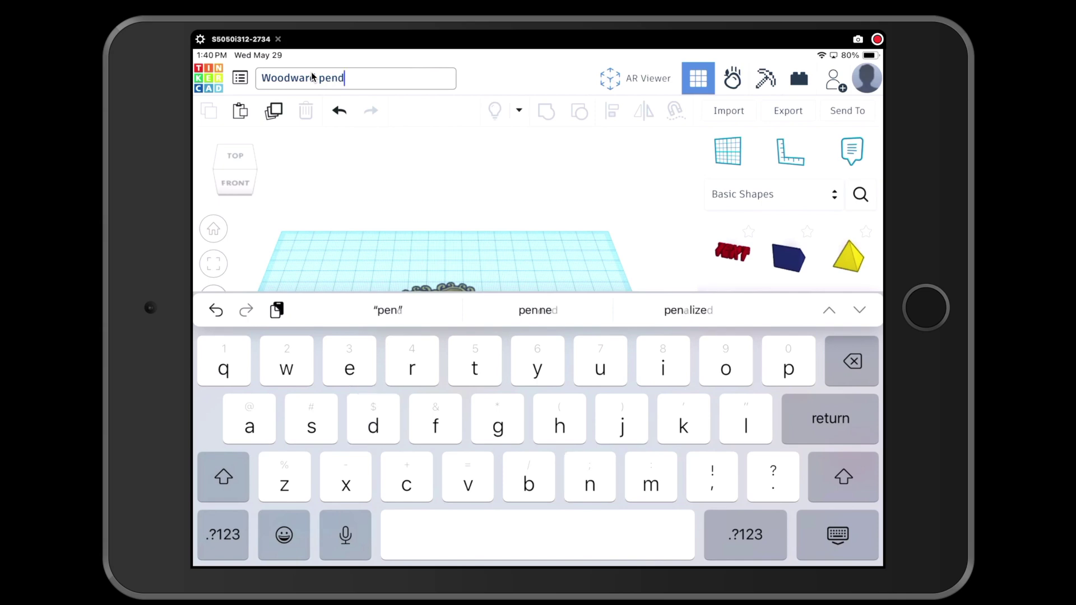
text(ant)
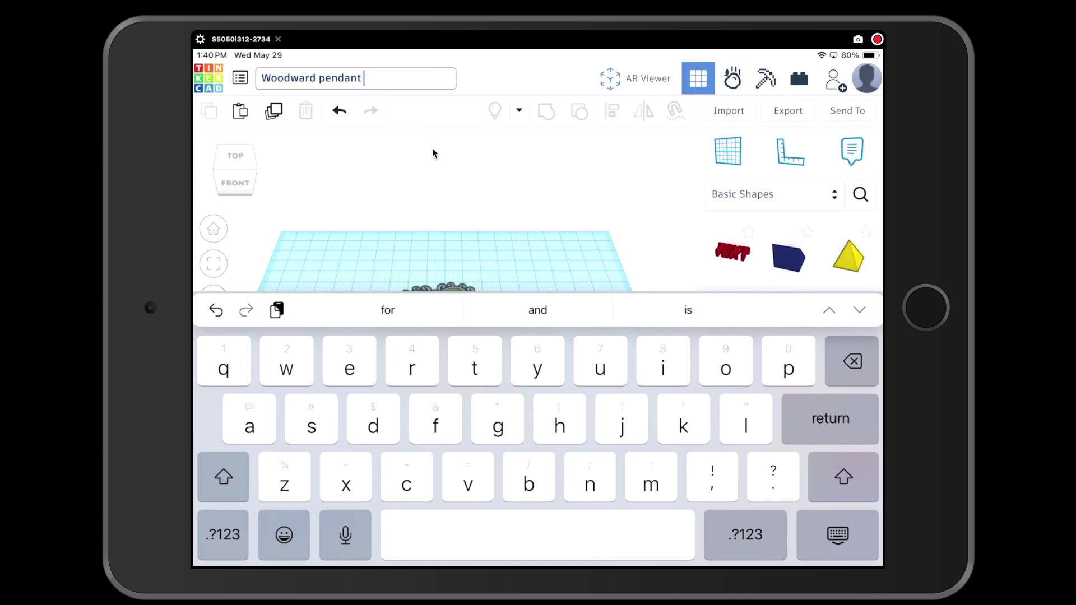
key(Return)
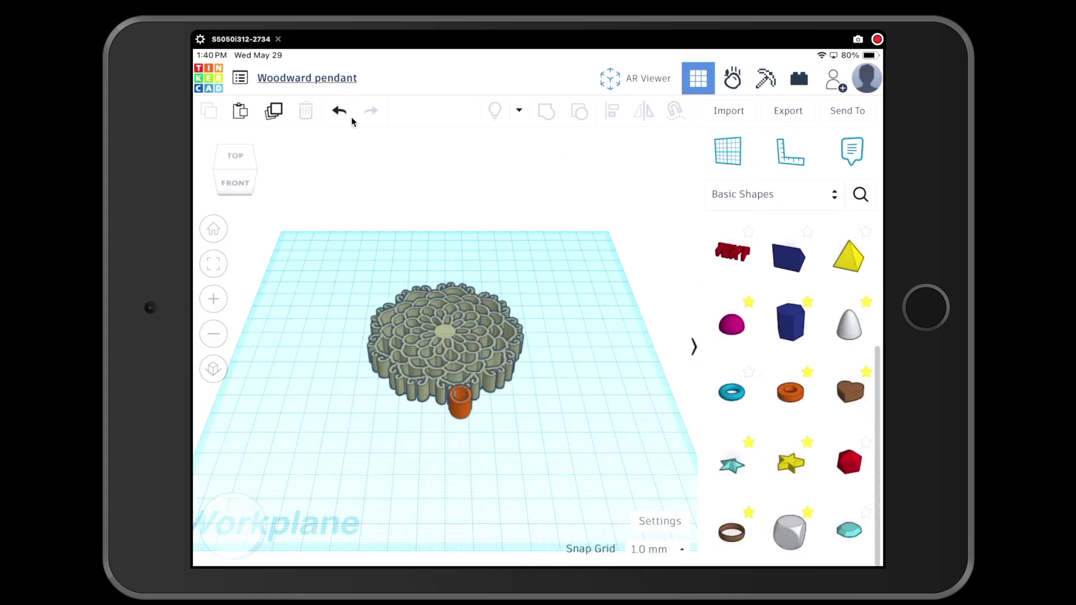
click(201, 86)
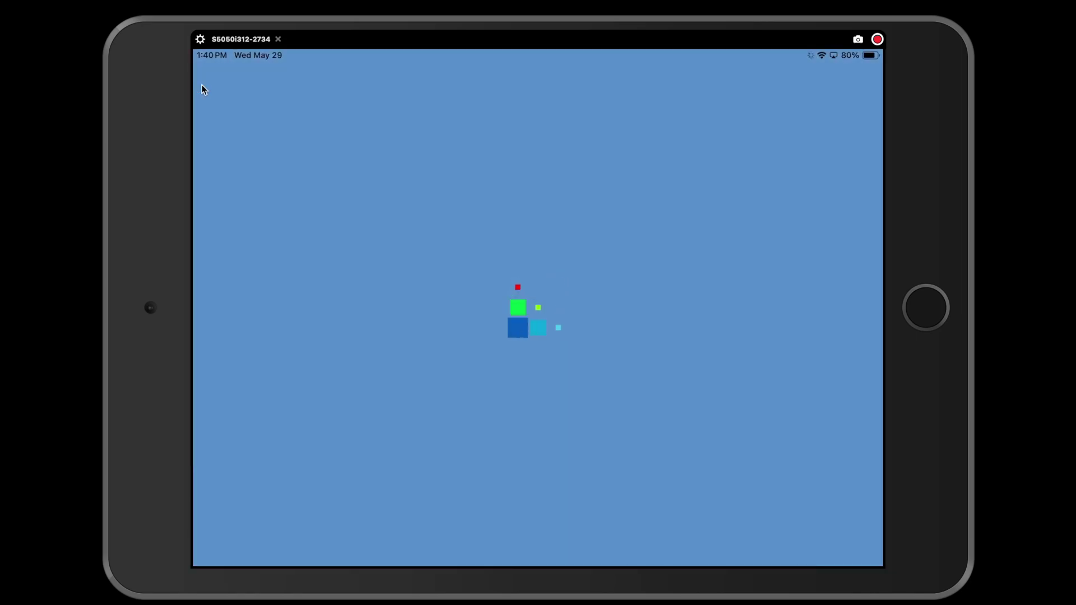